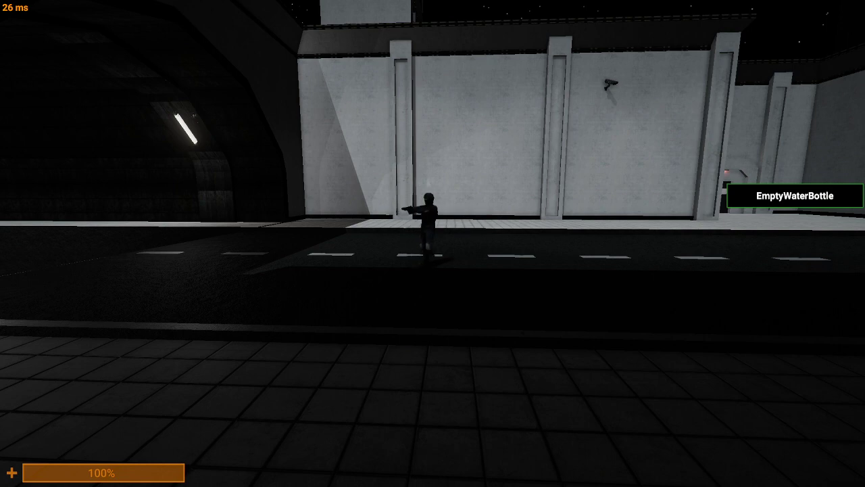
# Switch the camera view, start voice chat, and walk the character right along the road.
pyautogui.press('v')
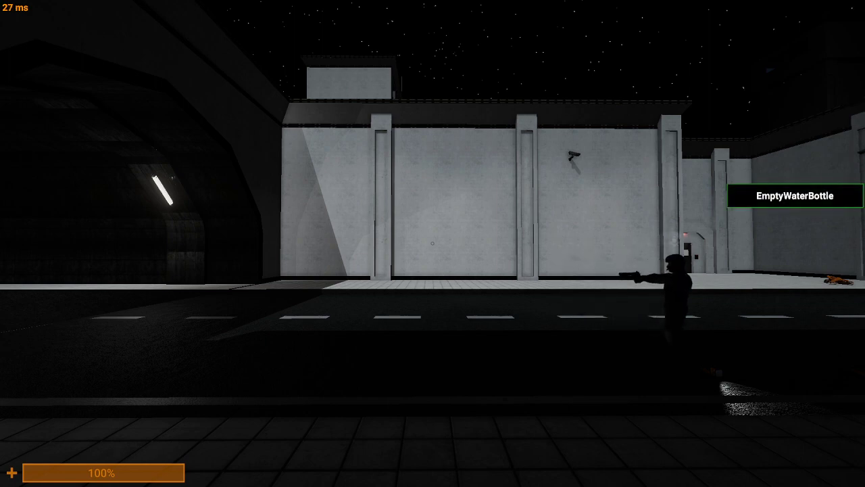
pyautogui.press('x')
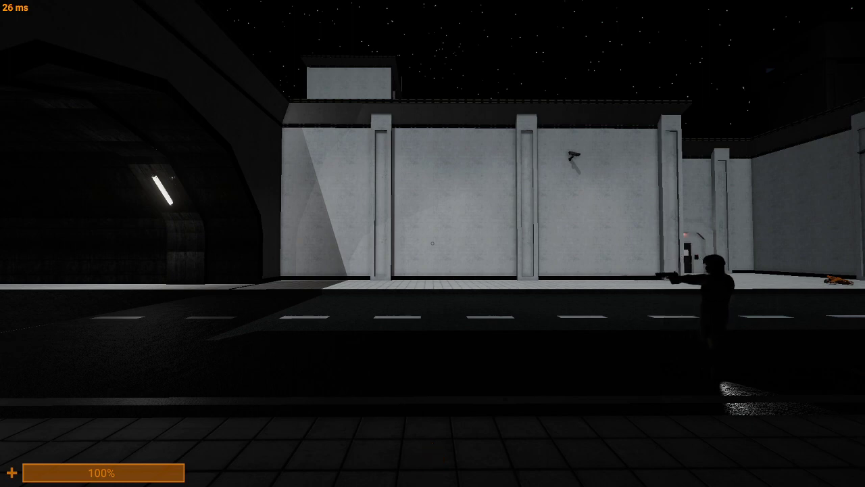
pyautogui.press('Tab')
pyautogui.press('Tab')
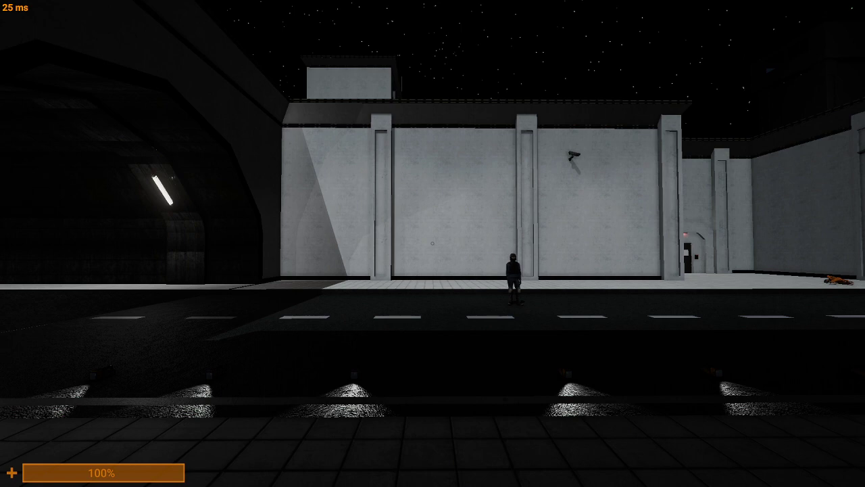
pyautogui.press('e')
pyautogui.press('Tab')
pyautogui.press('Tab')
pyautogui.press('d')
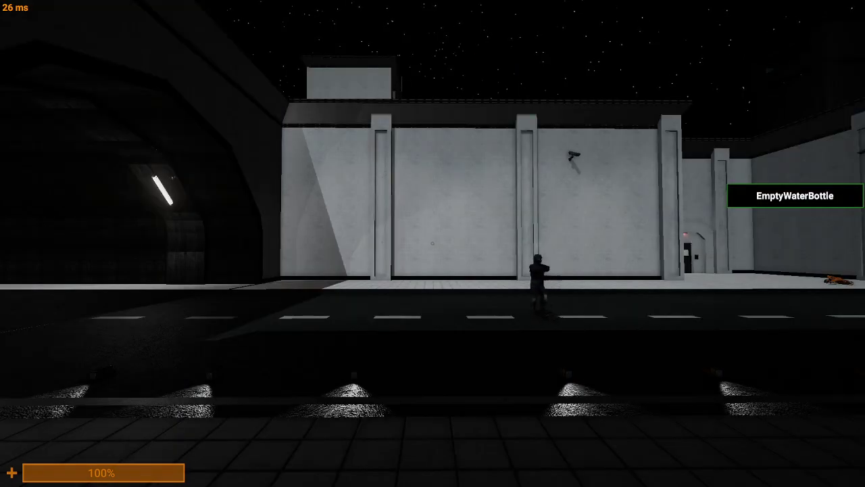
# Turn back toward the camera and run while aiming the pistol, then lower it.
pyautogui.press('s')
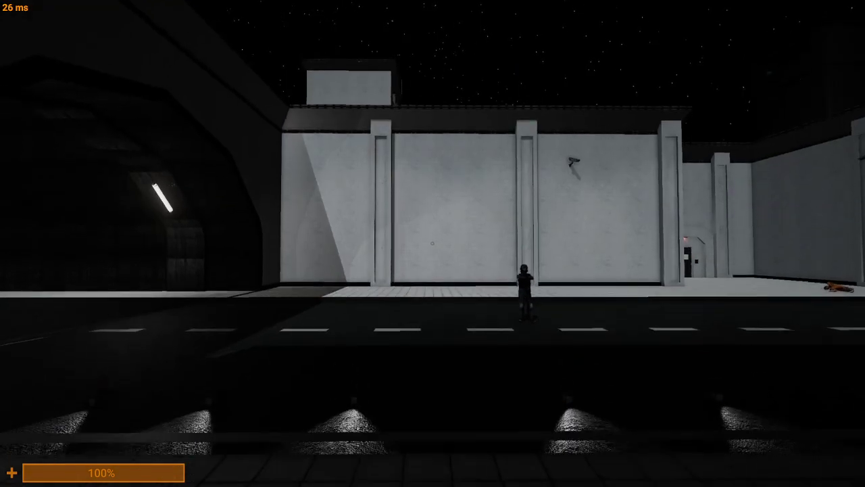
pyautogui.press('e')
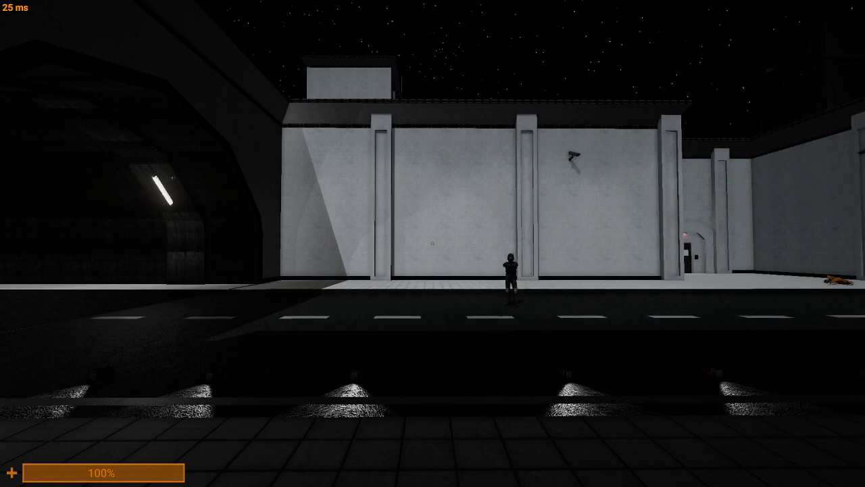
pyautogui.press('e')
pyautogui.press('s')
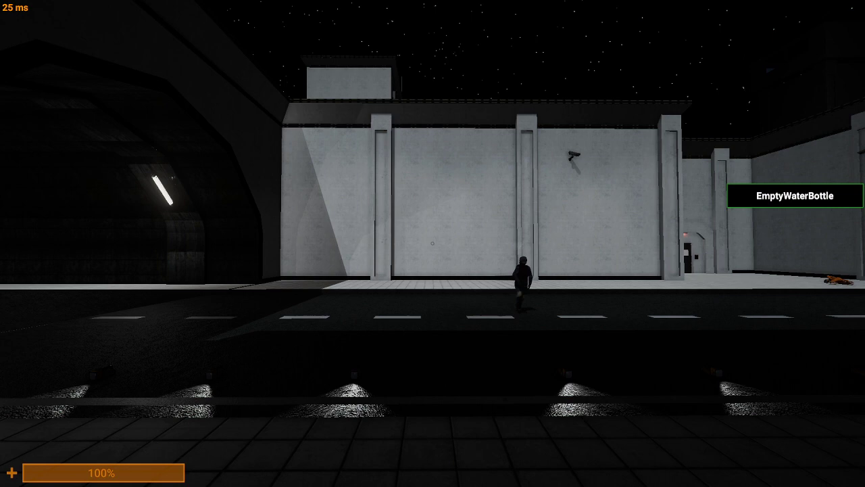
pyautogui.press('s')
pyautogui.press('d')
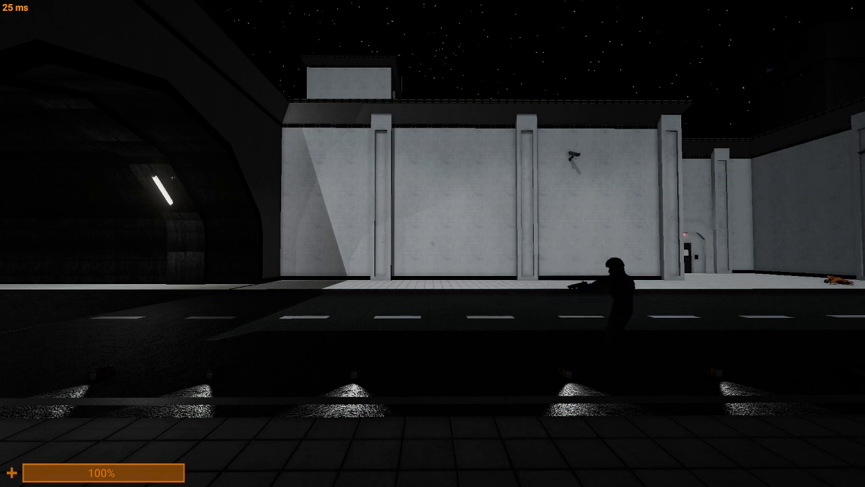
pyautogui.rightClick(675, 271)
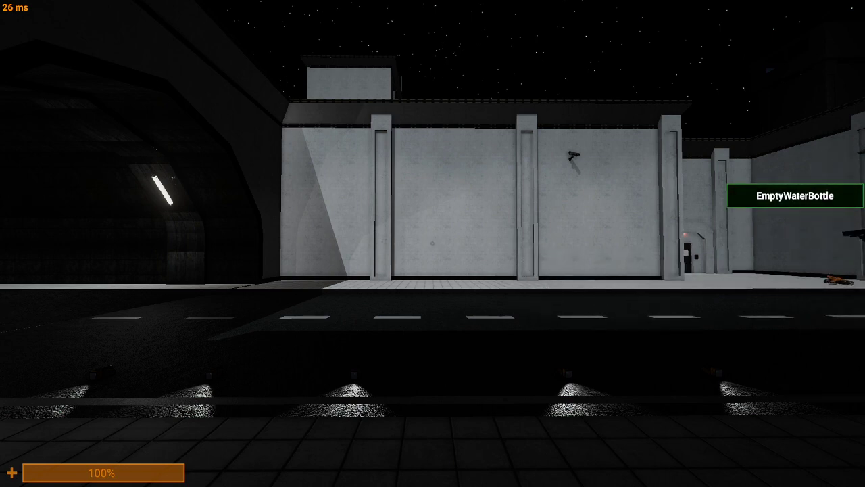
pyautogui.press('a')
pyautogui.press('a')
# Run toward the wall, then back toward the camera on the left.
pyautogui.press('e')
pyautogui.press('w')
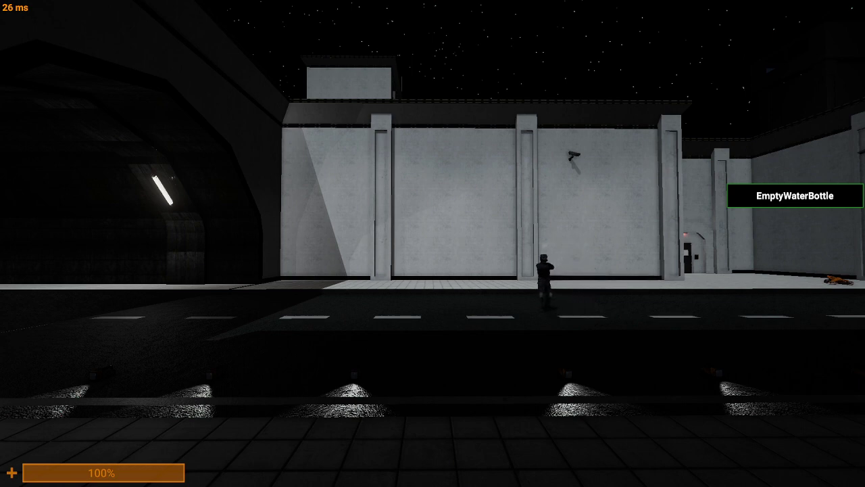
pyautogui.press('d')
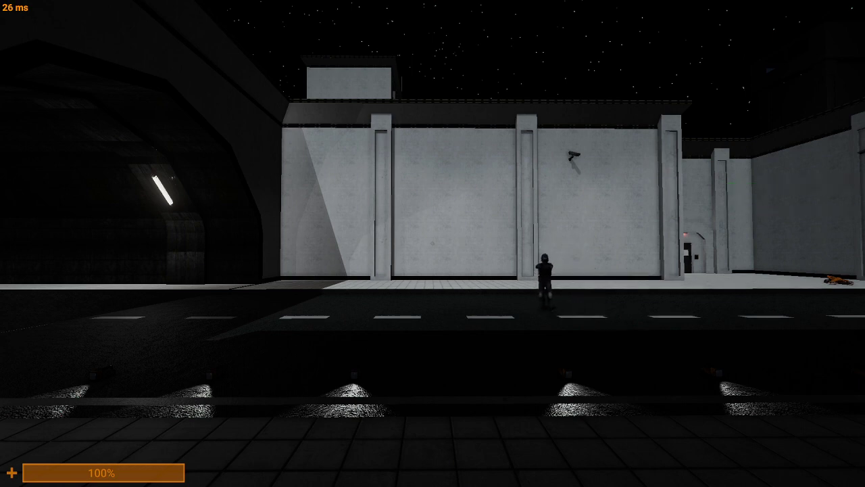
pyautogui.press('s')
pyautogui.press('s')
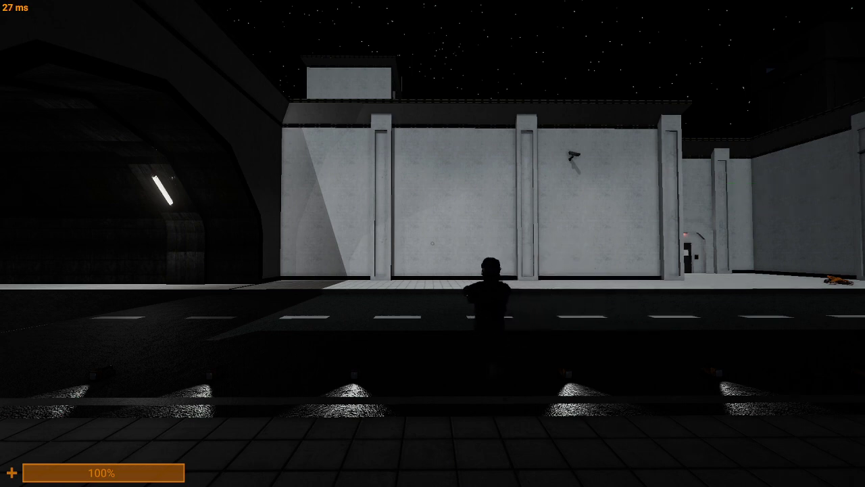
pyautogui.press('a')
pyautogui.press('e')
# Speak over voice chat while crossing back right toward the wall.
pyautogui.press('v')
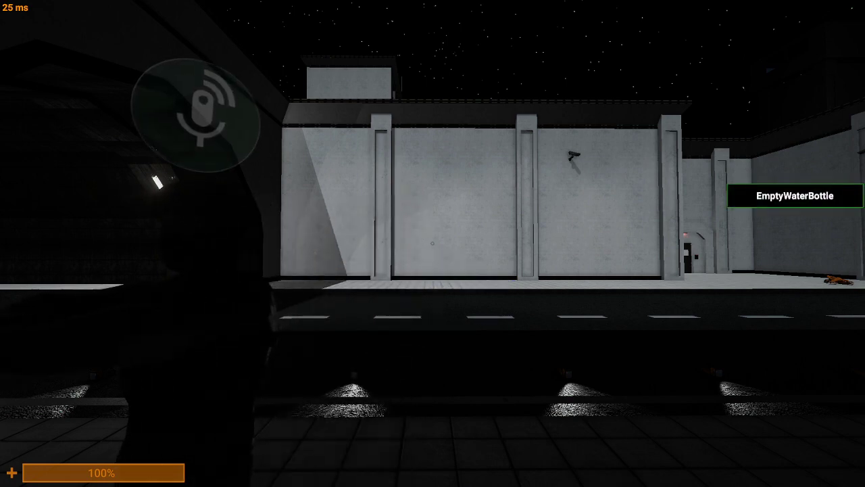
pyautogui.press('v')
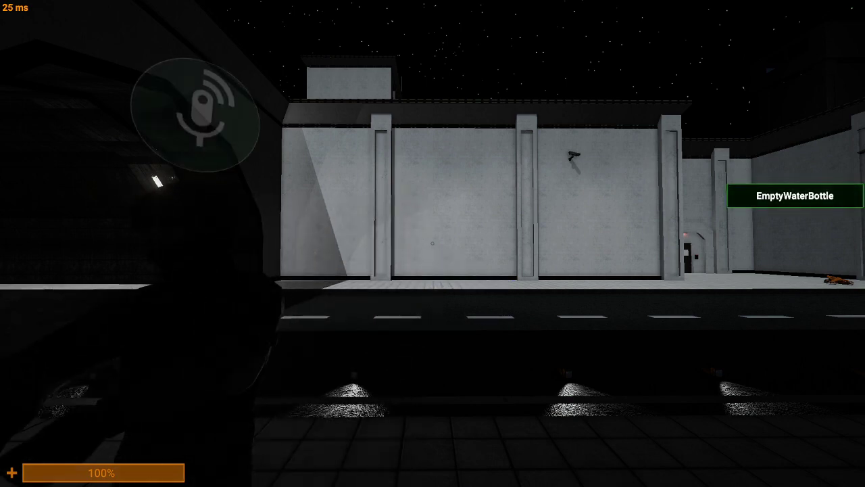
pyautogui.press('w')
pyautogui.press('d')
pyautogui.press('w')
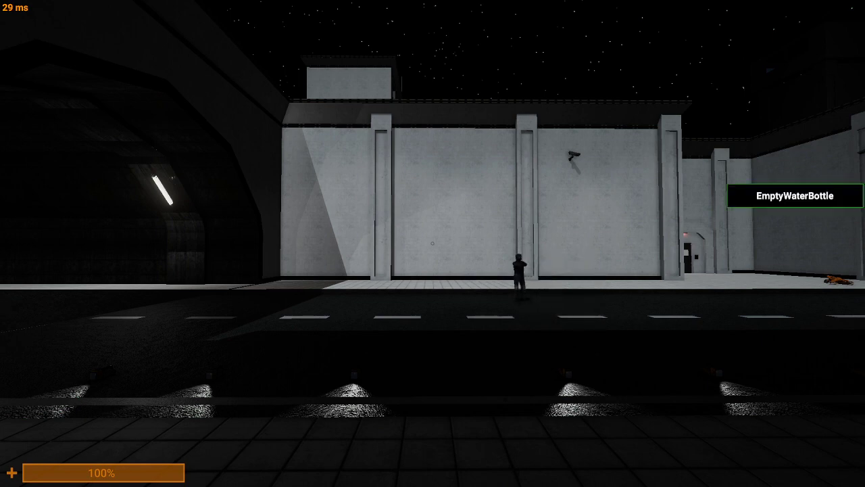
# Talk over voice chat while weaving along the road, then walk off to the right.
pyautogui.press('d')
pyautogui.press('s')
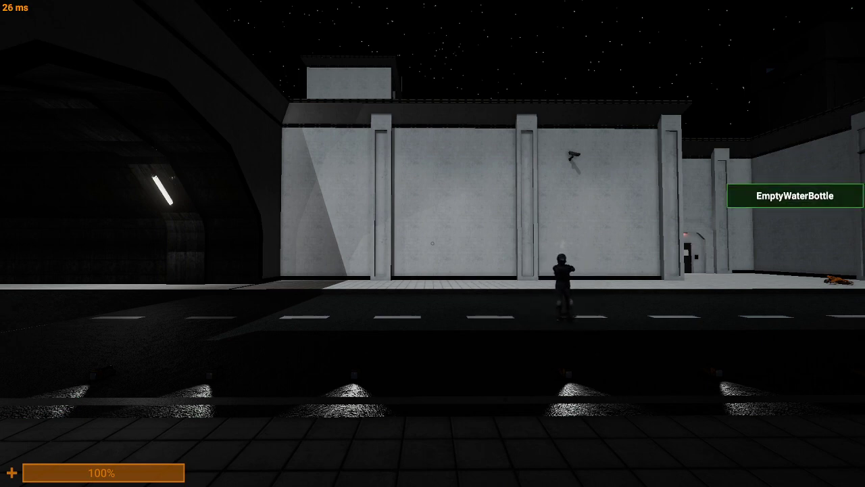
pyautogui.press('a')
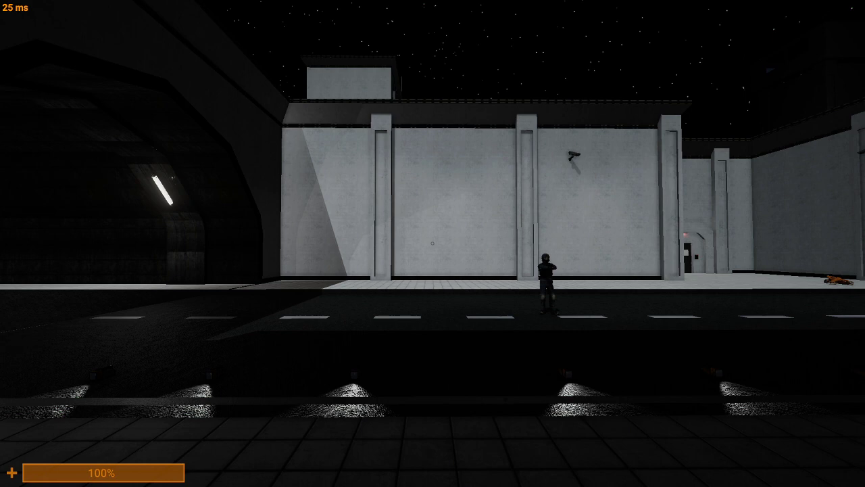
pyautogui.press('v')
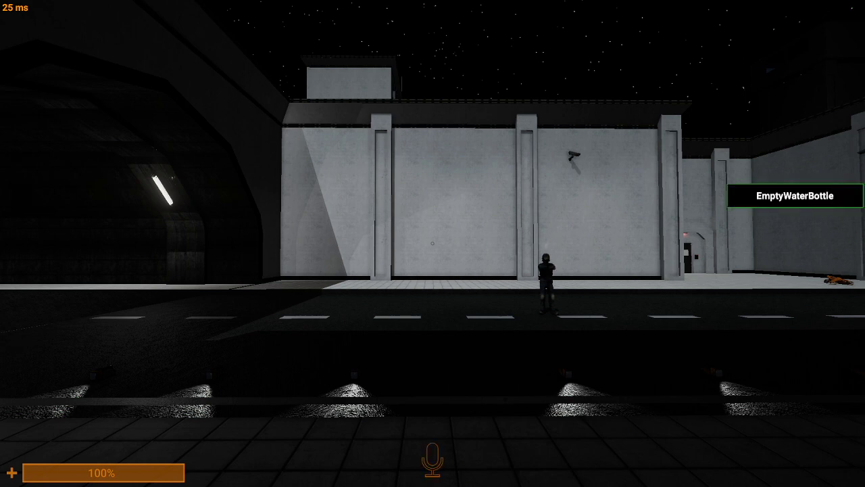
pyautogui.press('s')
pyautogui.press('d')
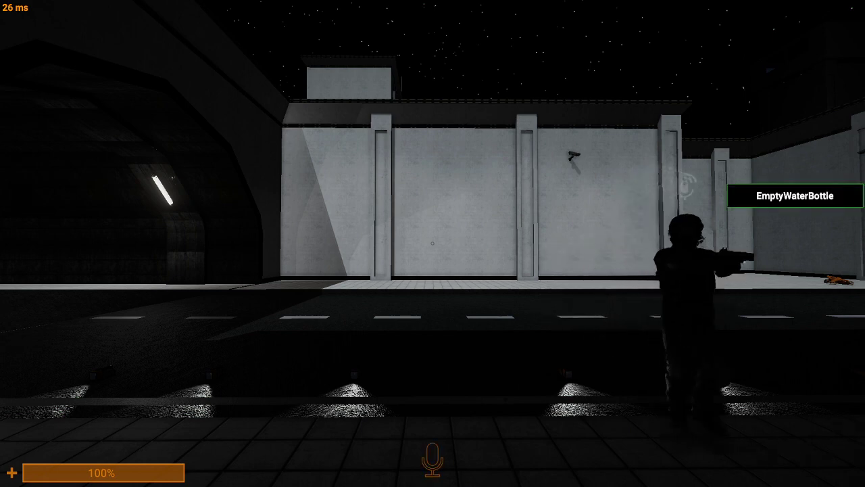
pyautogui.press('d')
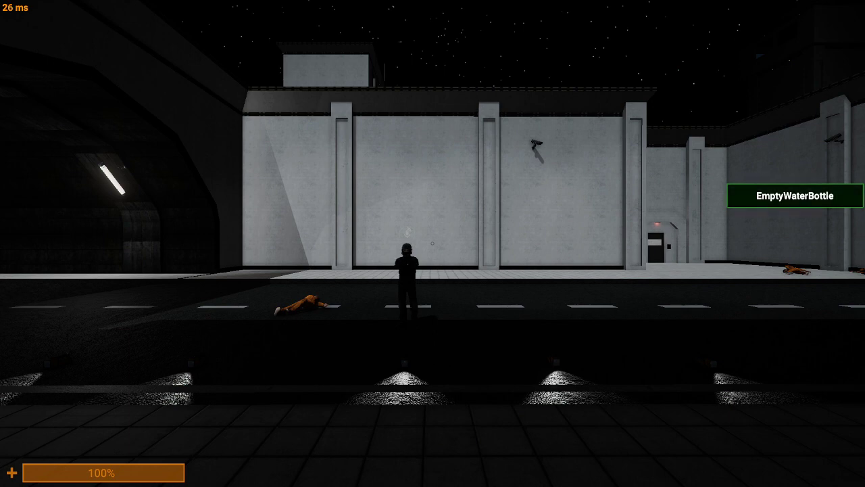
# Pick the red SCP-207 bottle from the item wheel and reopen the wheel.
pyautogui.press('Tab')
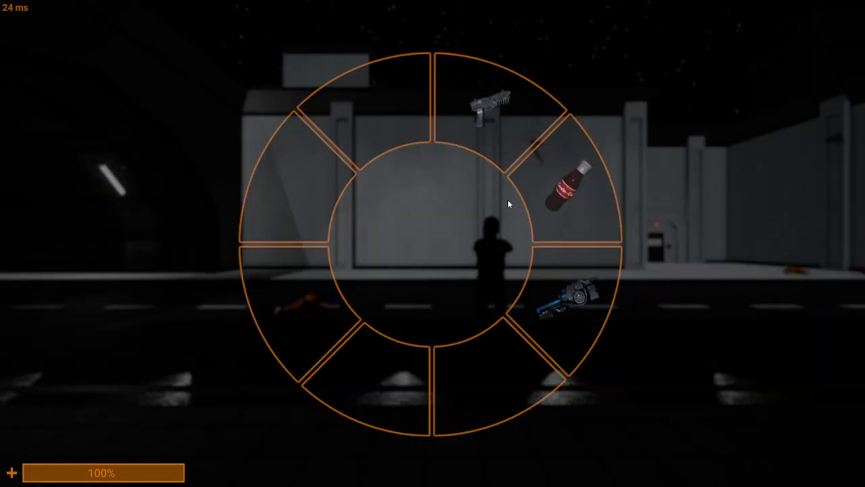
pyautogui.click(536, 182)
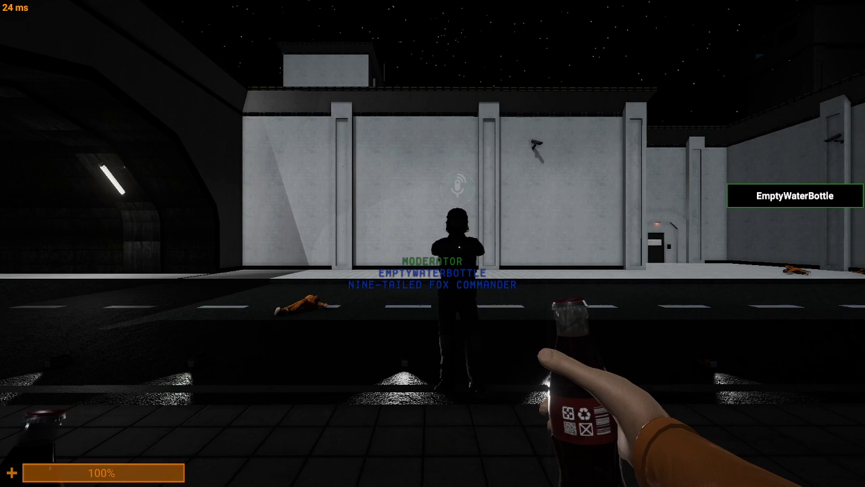
pyautogui.press('Tab')
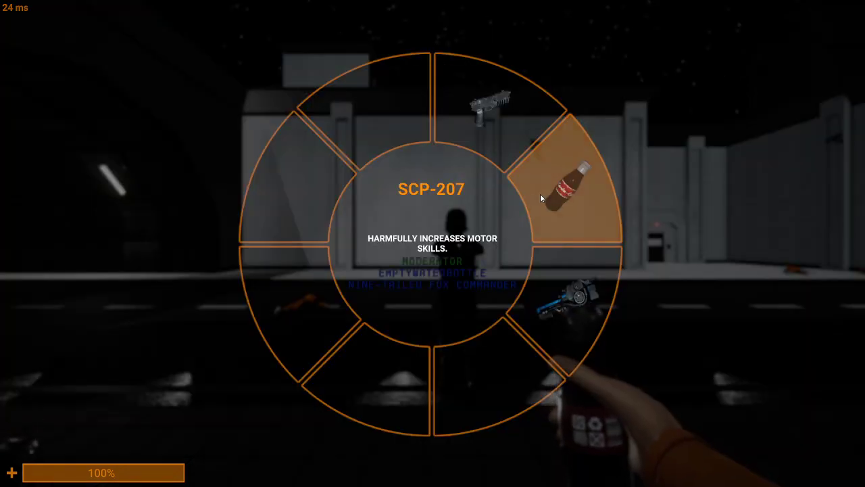
# Examine the Class-D ragdoll, walk toward the courtyard wall, and equip the Micro H.I.D.
pyautogui.click(540, 194)
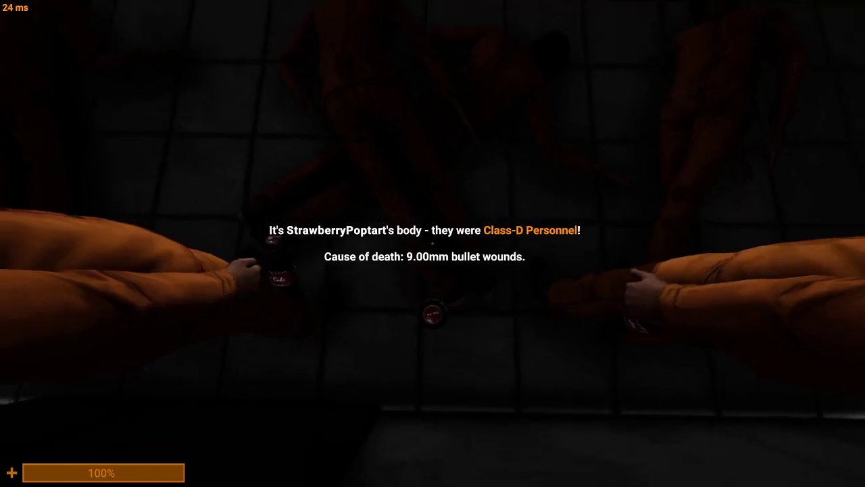
pyautogui.moveTo(432, 243)
pyautogui.mouseDown()
pyautogui.moveTo(433, 67)
pyautogui.moveTo(433, 108)
pyautogui.mouseUp()
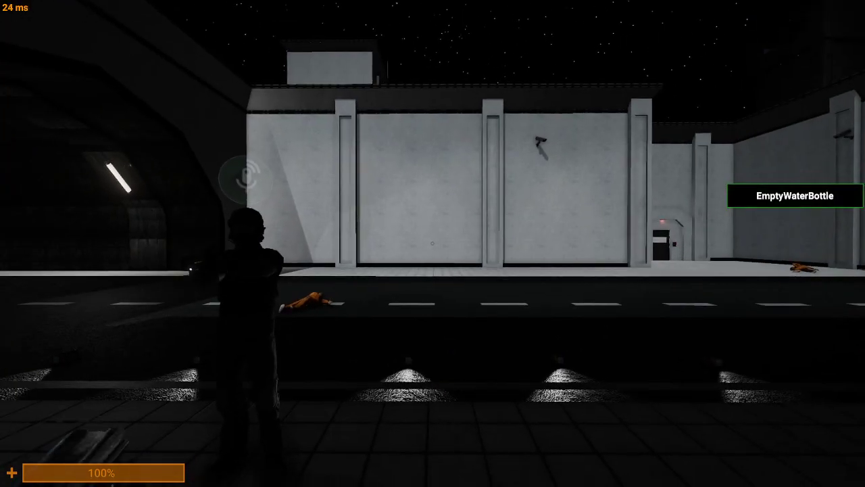
pyautogui.press('w')
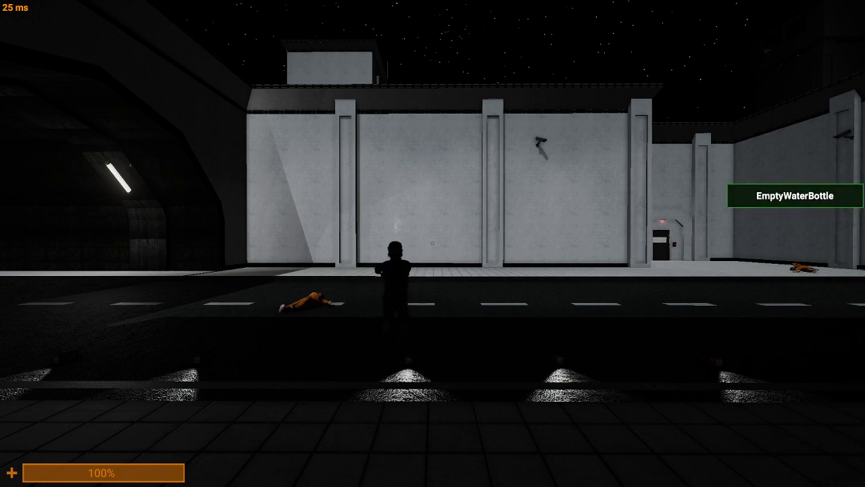
pyautogui.press('Tab')
pyautogui.click(566, 214)
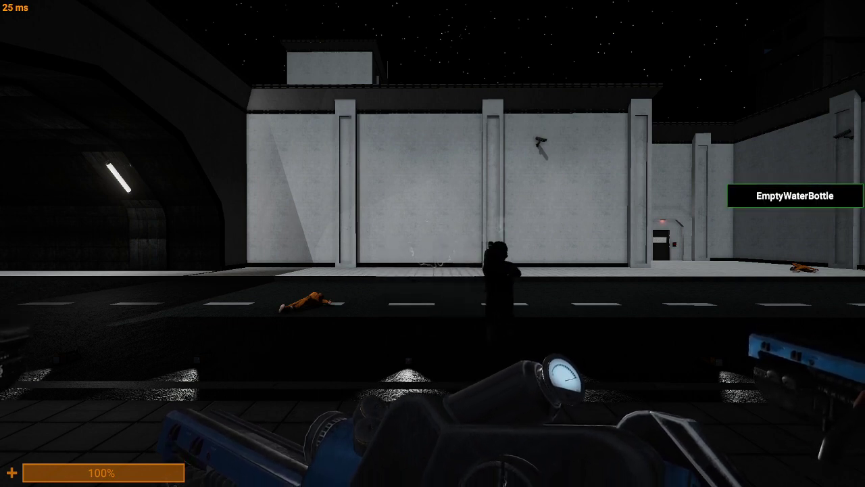
pyautogui.moveTo(432, 243); pyautogui.dragTo(433, 68)
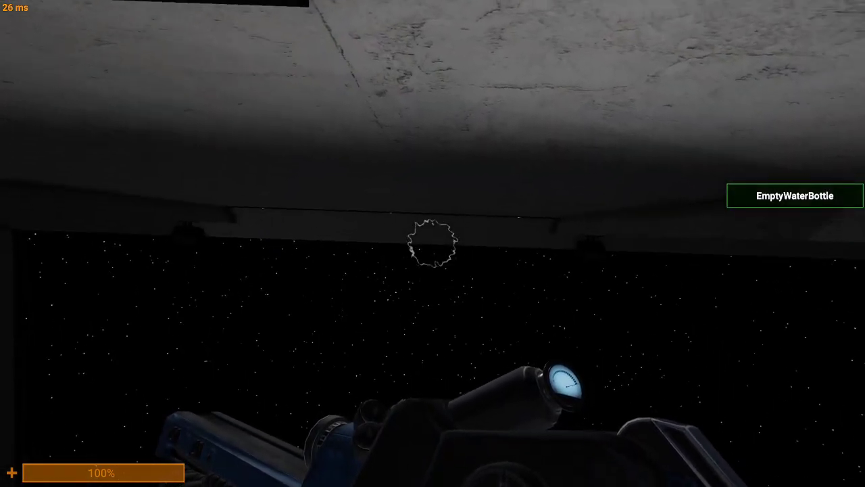
pyautogui.press('r')
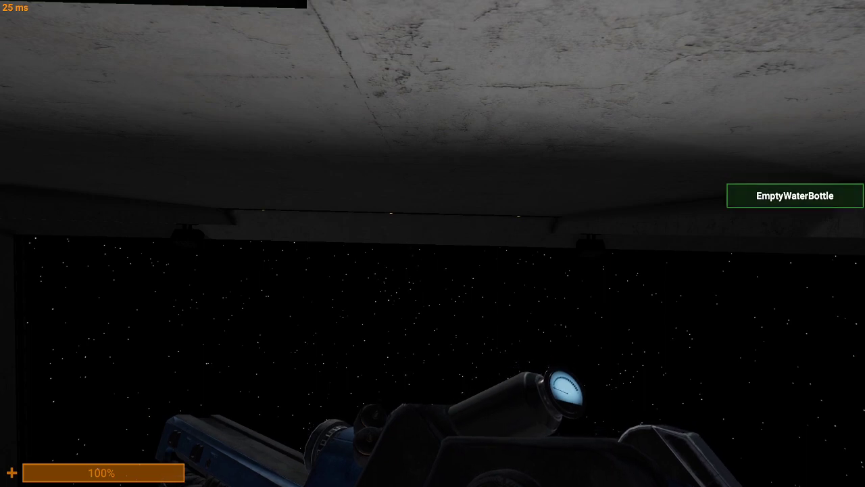
# Look over the wall and floor, then holster the Micro H.I.D.
pyautogui.moveTo(433, 244); pyautogui.dragTo(432, 135)
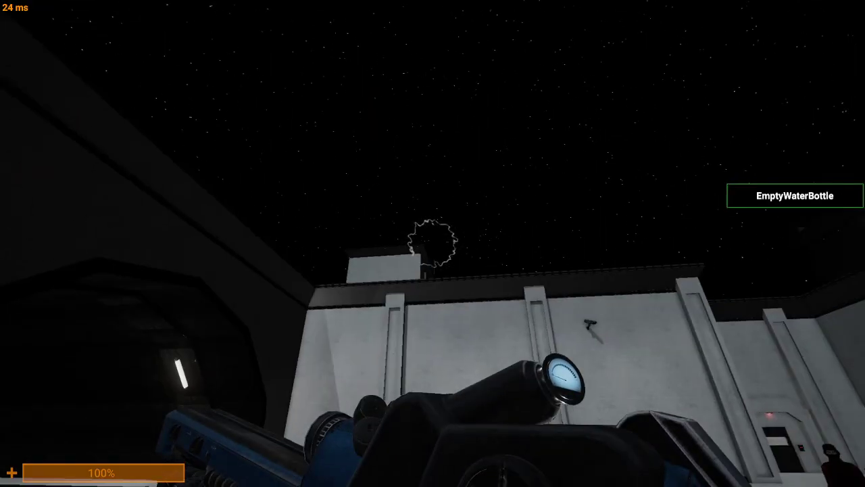
pyautogui.moveTo(433, 203); pyautogui.dragTo(433, 283)
pyautogui.moveTo(433, 203); pyautogui.dragTo(432, 325)
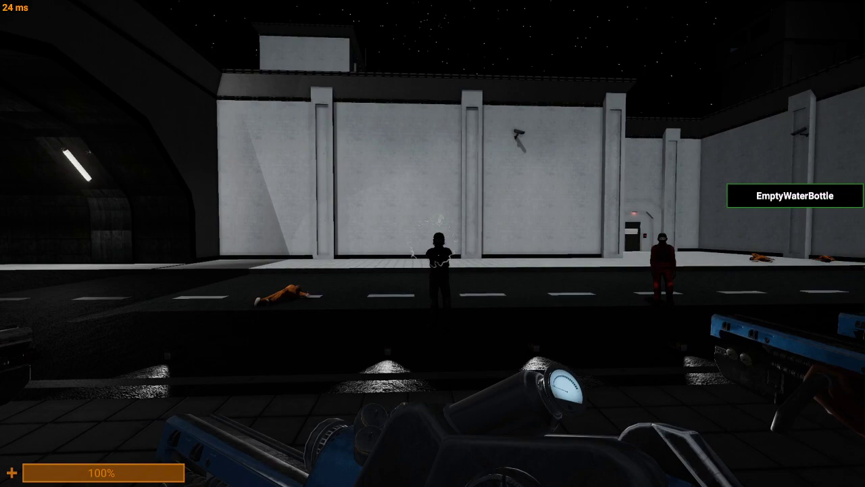
pyautogui.press('q')
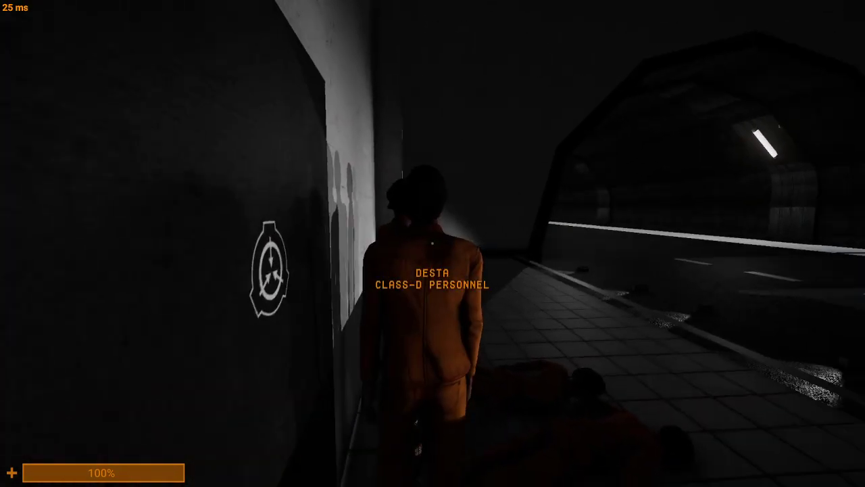
# Turn and examine DiamondKasp's Class-D body, killed by 9.00mm bullet wounds.
pyautogui.moveTo(433, 243); pyautogui.dragTo(135, 243)
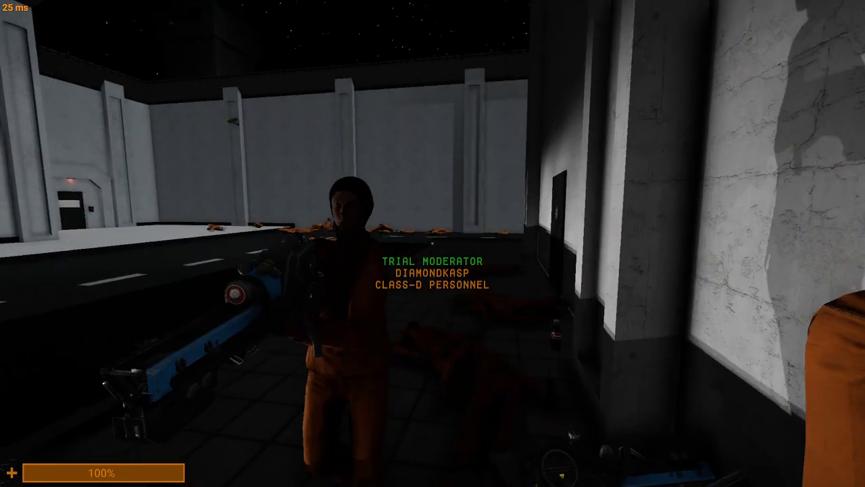
pyautogui.press('e')
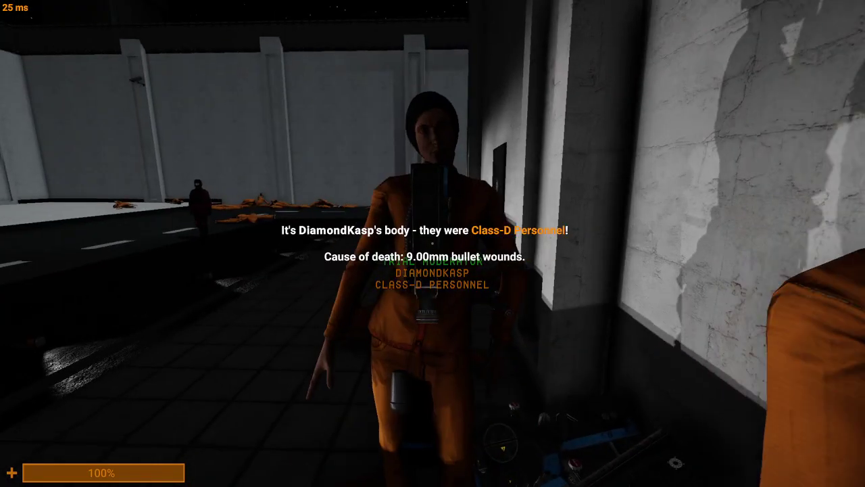
pyautogui.click(433, 243)
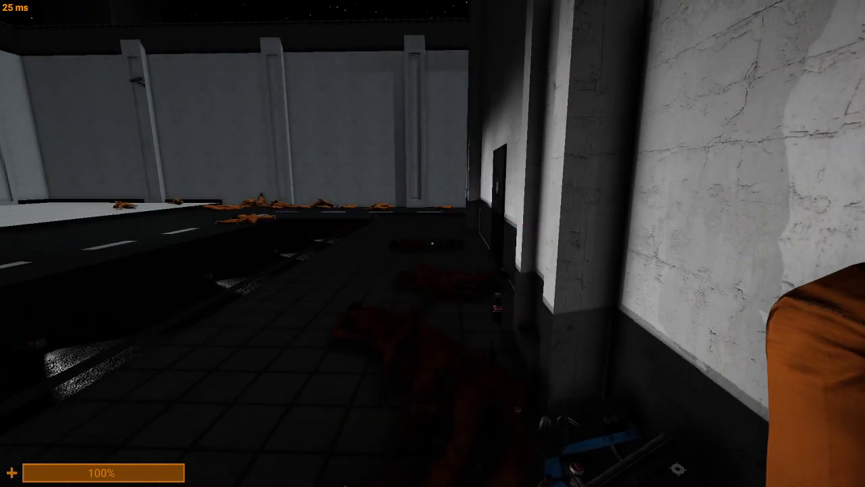
# Wait out the death and spectate the Nine-Tailed Fox Commander beside two Class-D.
pyautogui.press('e')
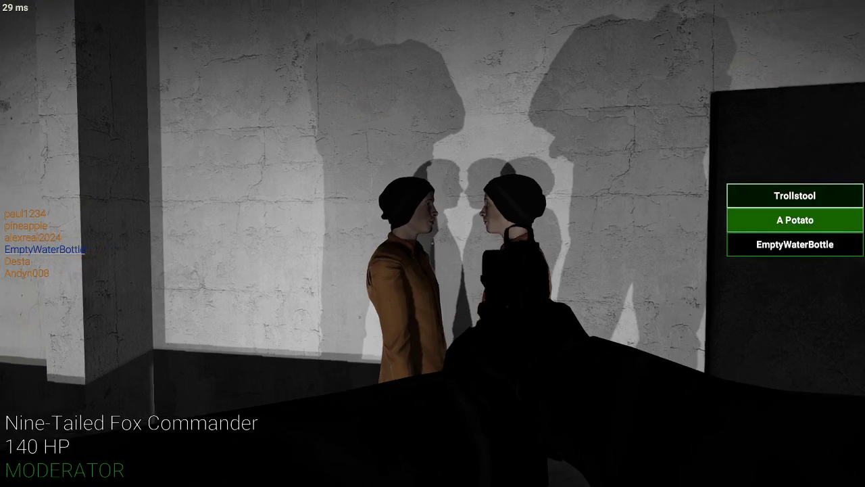
# Show and hide the server player list, returning to the lined-up Class-D room.
pyautogui.press('Tab')
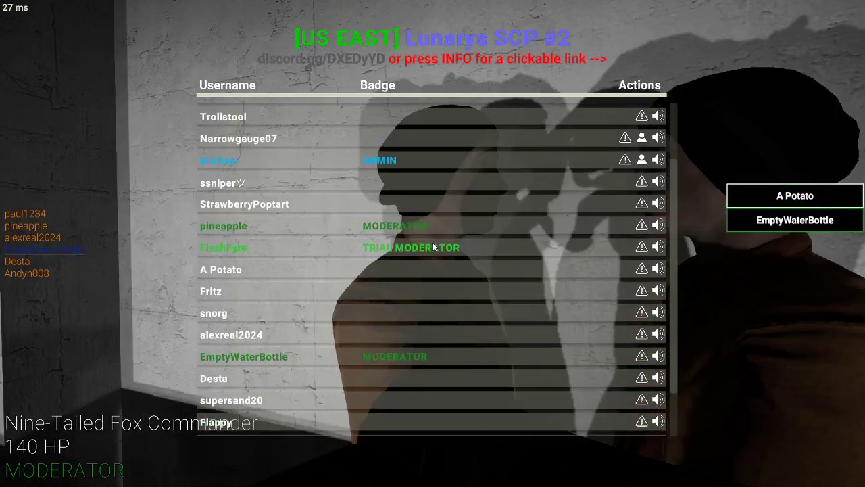
pyautogui.press('Tab')
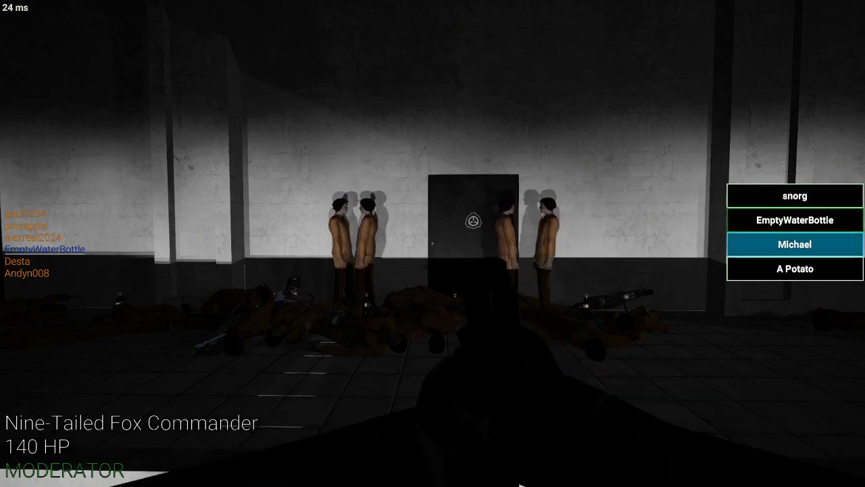
# Move across the hall toward the orange-shirted Class-D.
pyautogui.press('w')
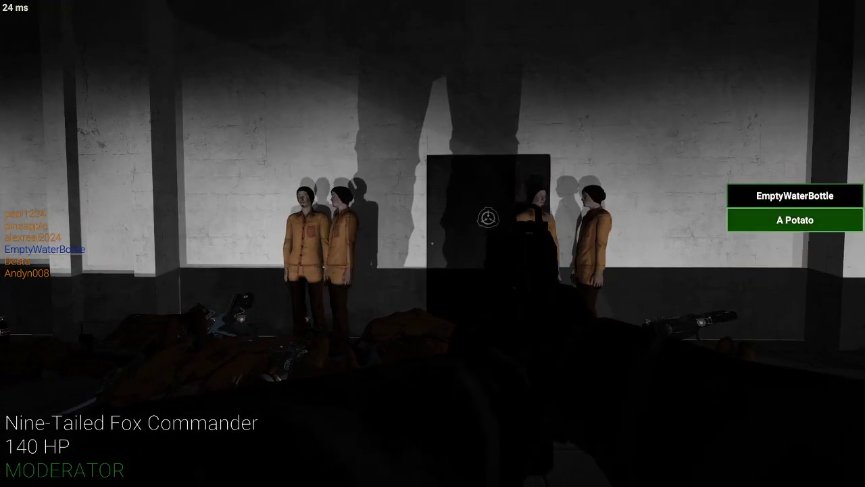
pyautogui.press('s')
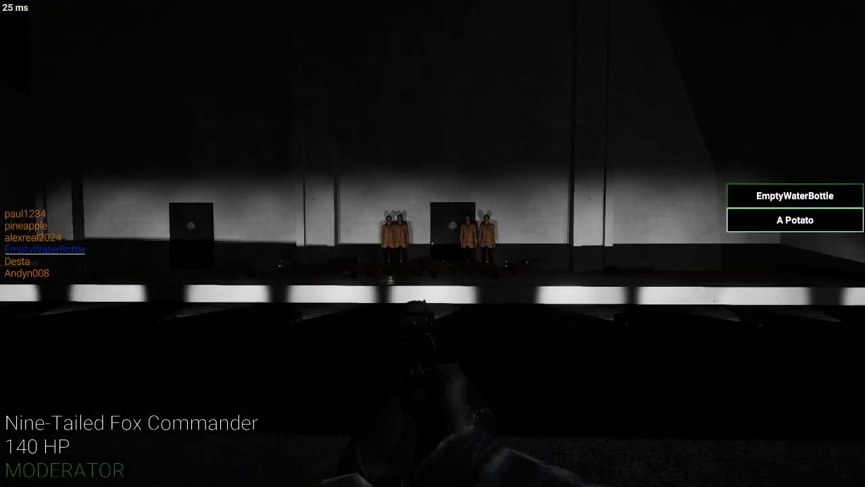
pyautogui.press('w')
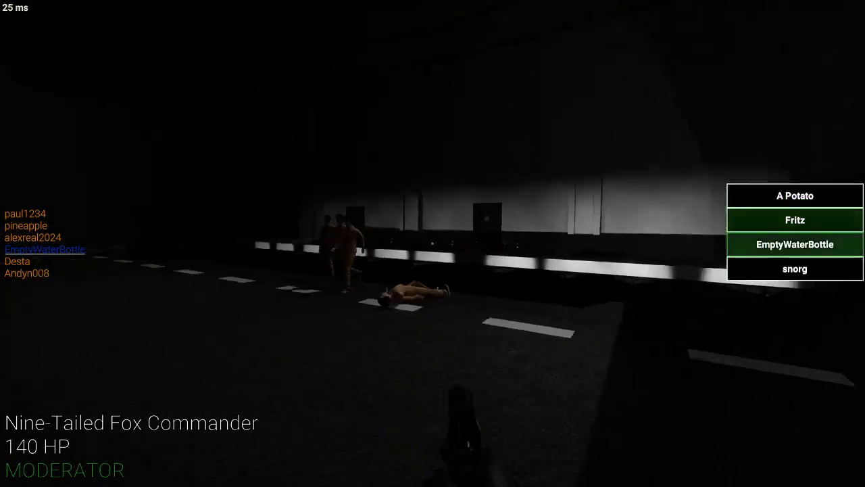
pyautogui.press('w')
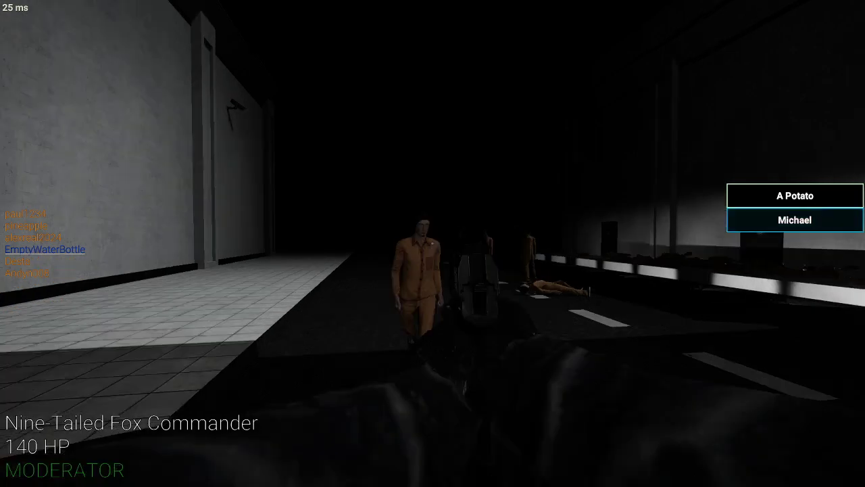
pyautogui.press('w')
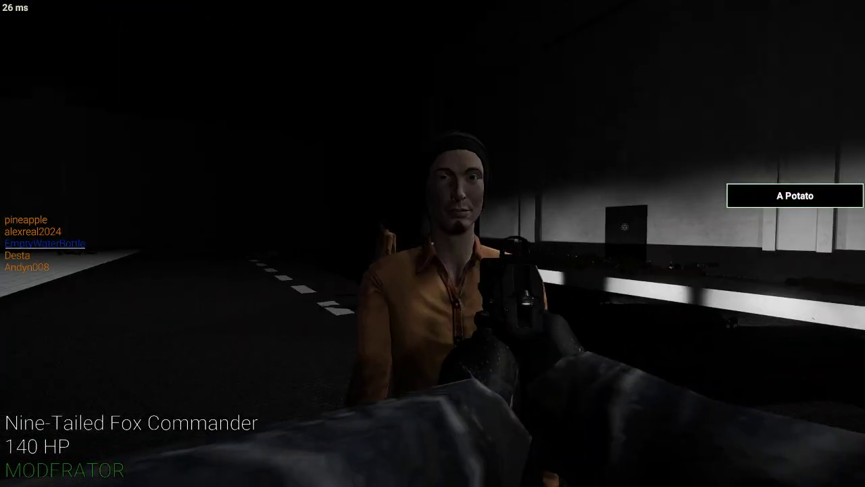
# Shoot the Class-D who moved, then draw a weapon and advance on the remaining two.
pyautogui.click(433, 243)
pyautogui.press('s')
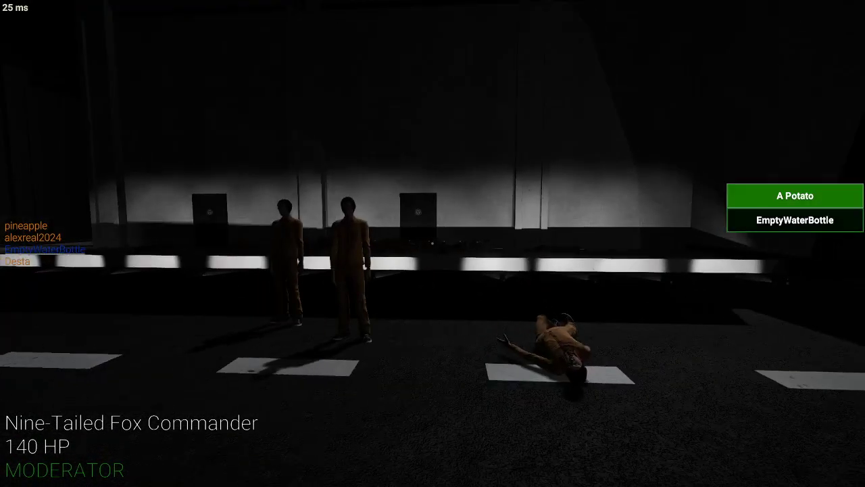
pyautogui.press('w')
pyautogui.press('1')
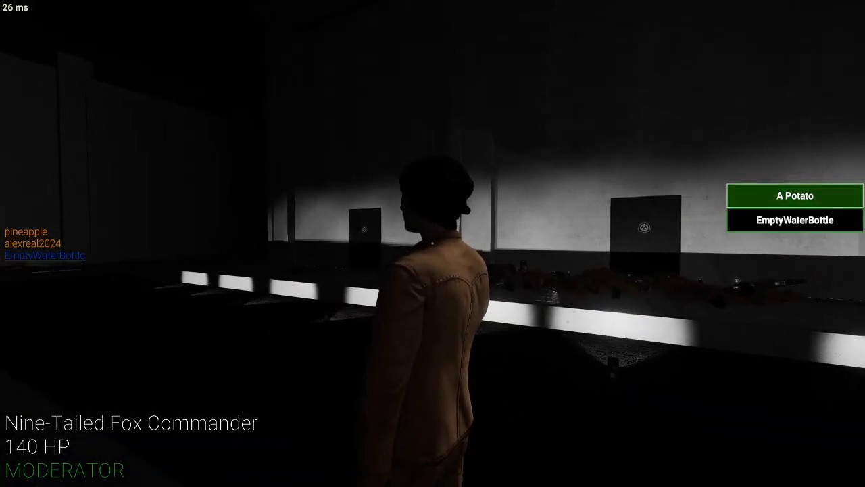
# Raise the rifle behind the lone Class-D as the round ends in Stalemate.
pyautogui.press('2')
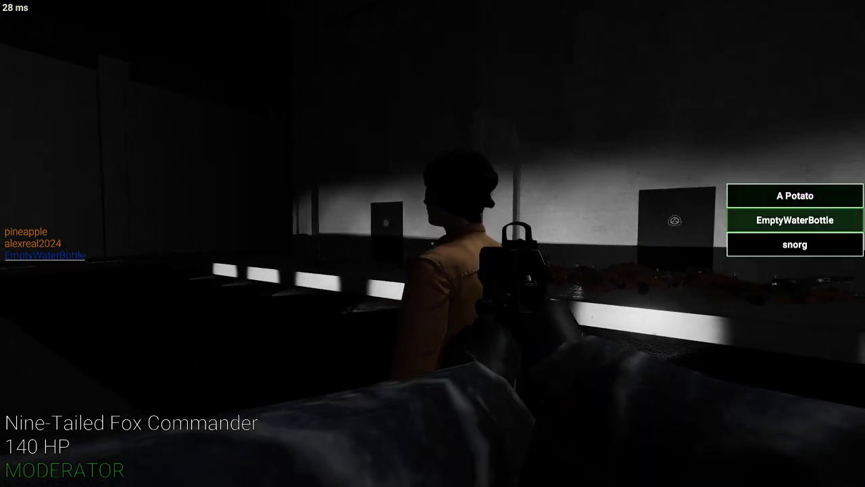